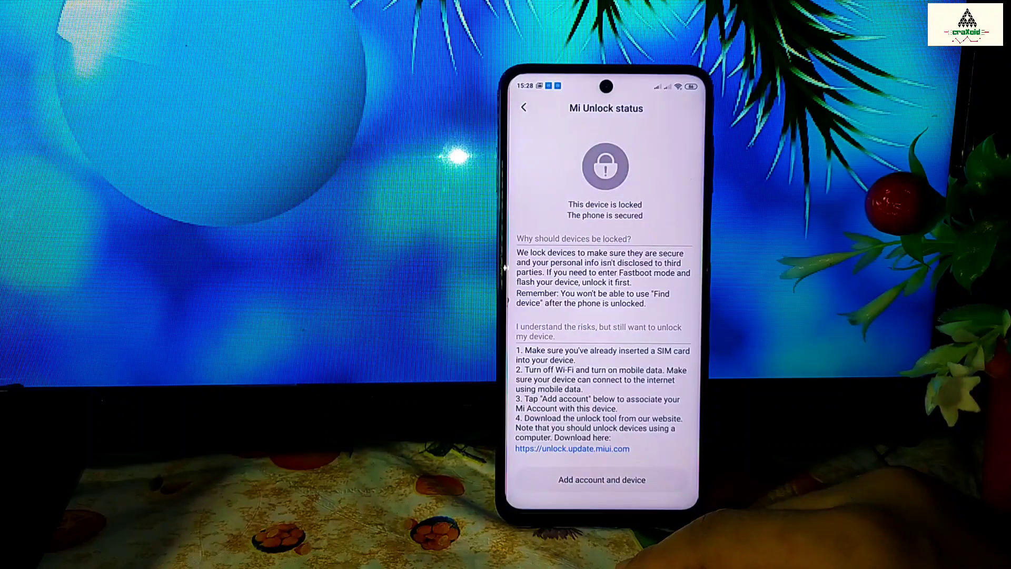
After two tries at linking the account and device, switch on mobile data from quick settings.
{"action": "left_click", "coordinate": [602, 480]}
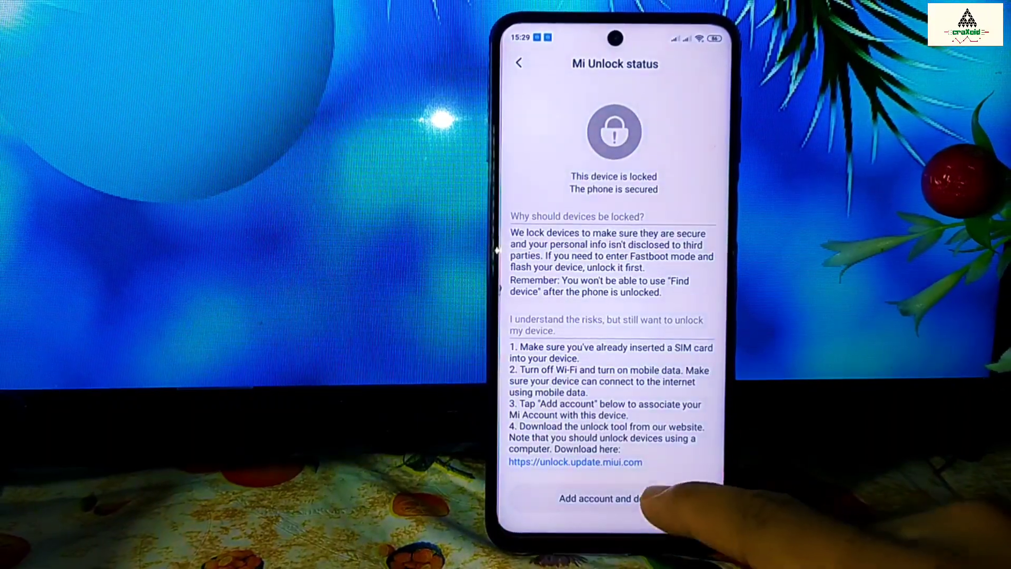
{"action": "left_click", "coordinate": [632, 498]}
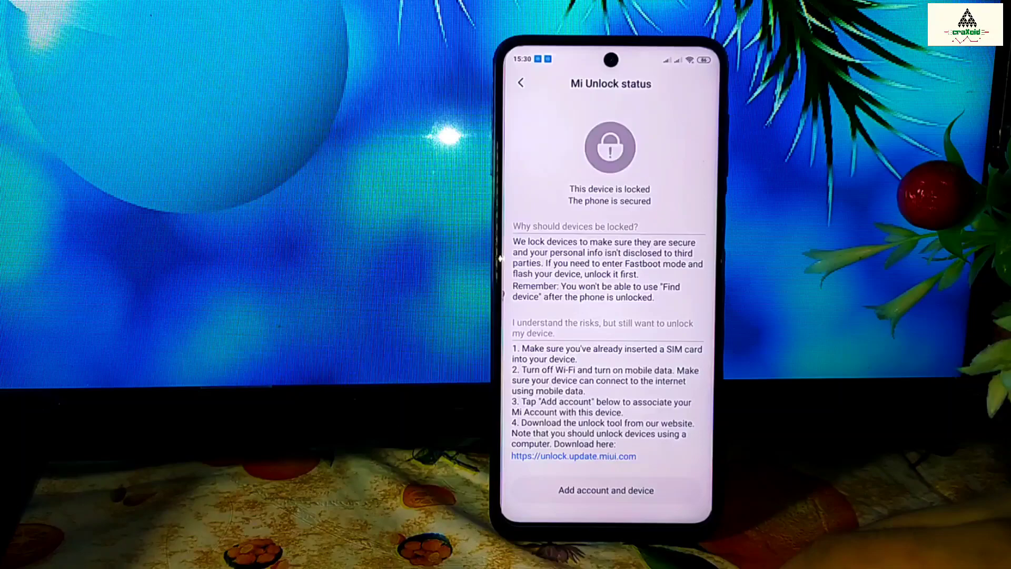
{"action": "left_click_drag", "start_coordinate": [680, 59], "coordinate": [711, 229]}
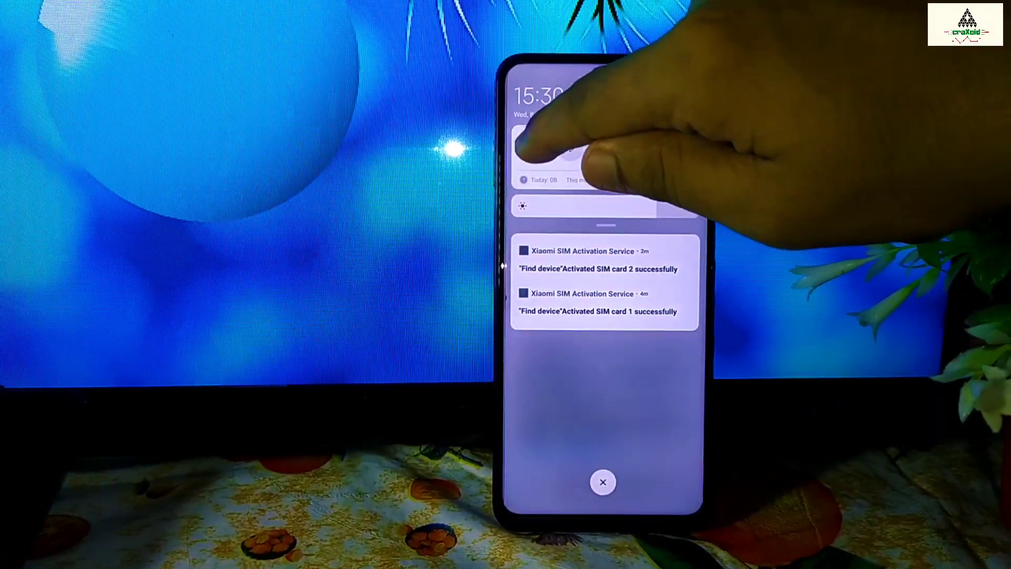
{"action": "left_click", "coordinate": [535, 150]}
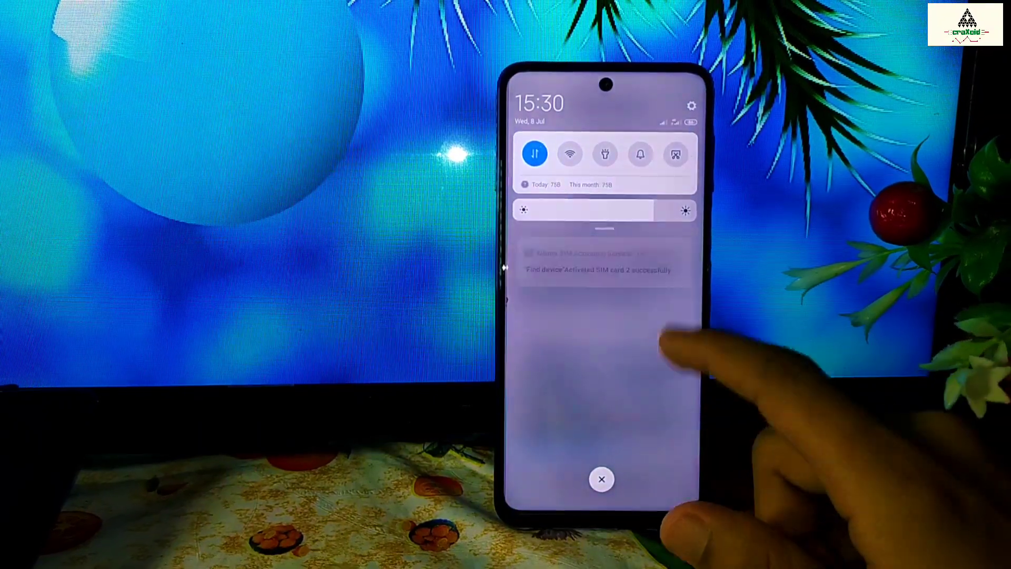
{"action": "left_click_drag", "start_coordinate": [677, 340], "coordinate": [678, 159]}
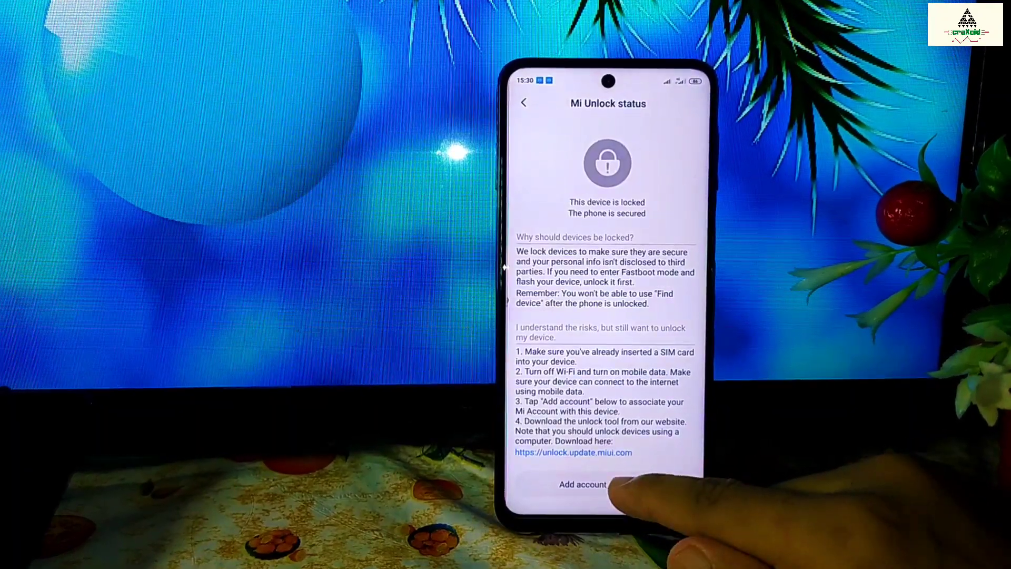
Choose Add account and device to link the Mi account with this phone.
{"action": "left_click", "coordinate": [602, 480]}
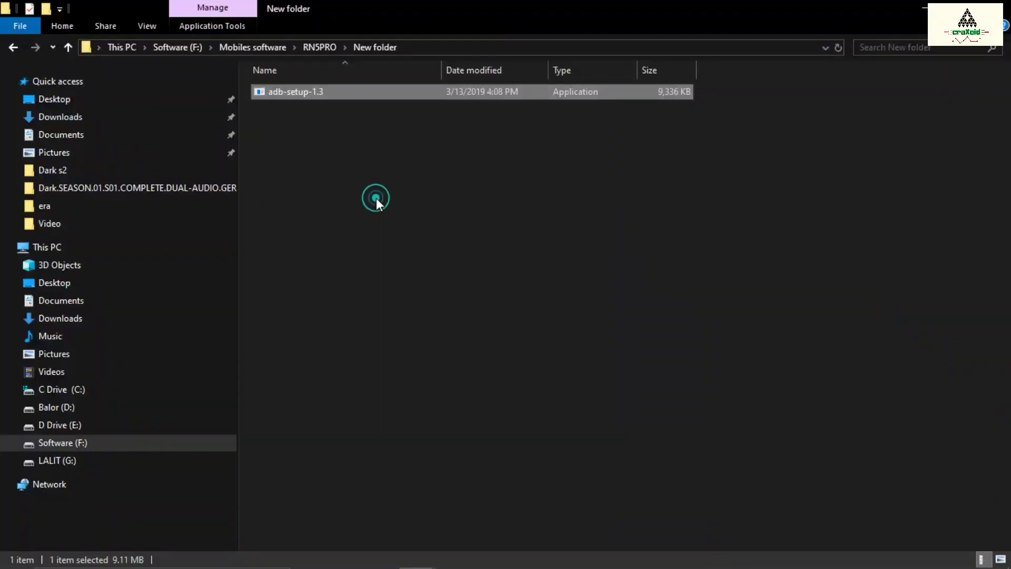
Switch the folder view to Large icons and run adb-setup-1.3 as administrator.
{"action": "right_click", "coordinate": [376, 199]}
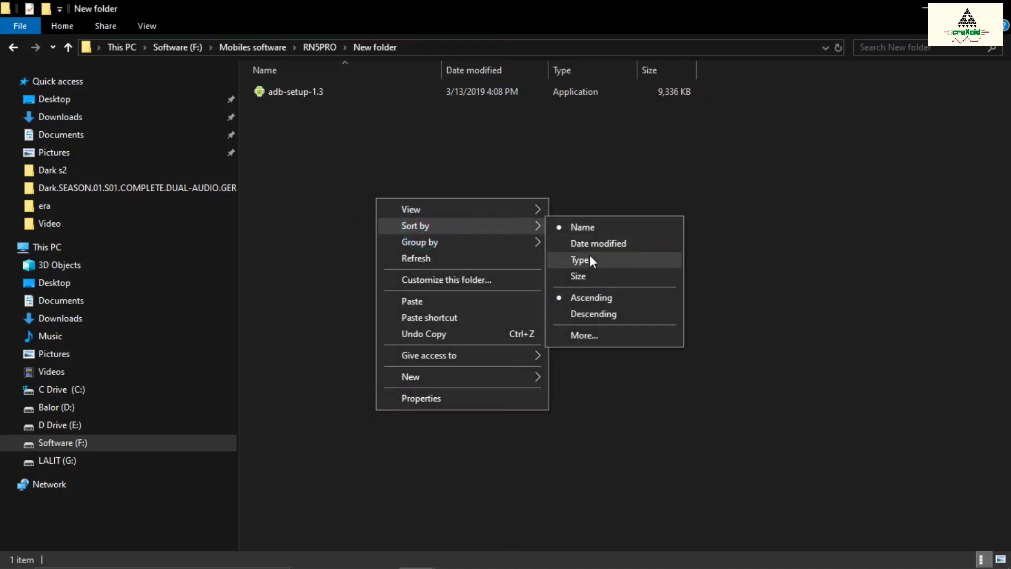
{"action": "mouse_move", "coordinate": [412, 210]}
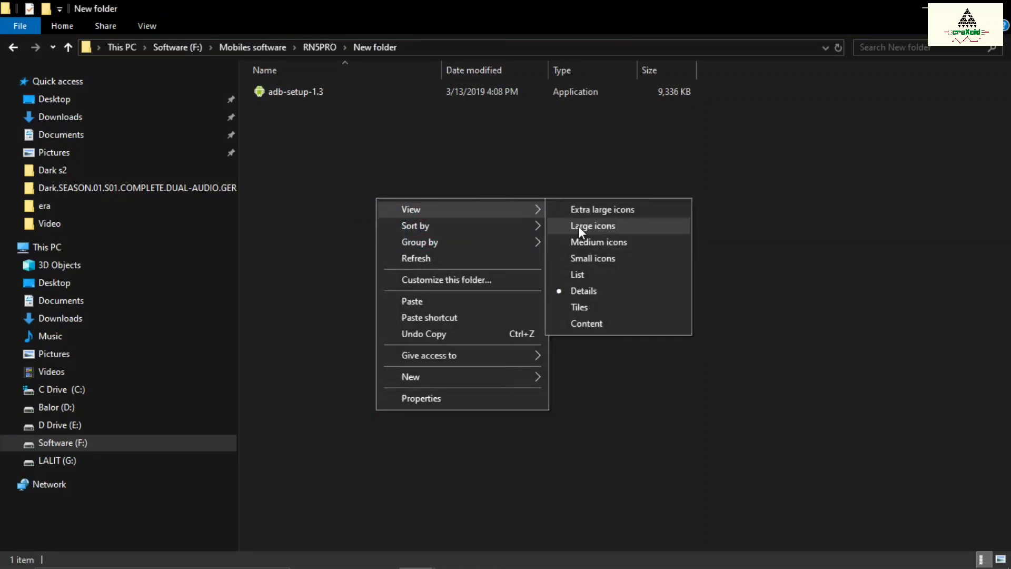
{"action": "left_click", "coordinate": [578, 228]}
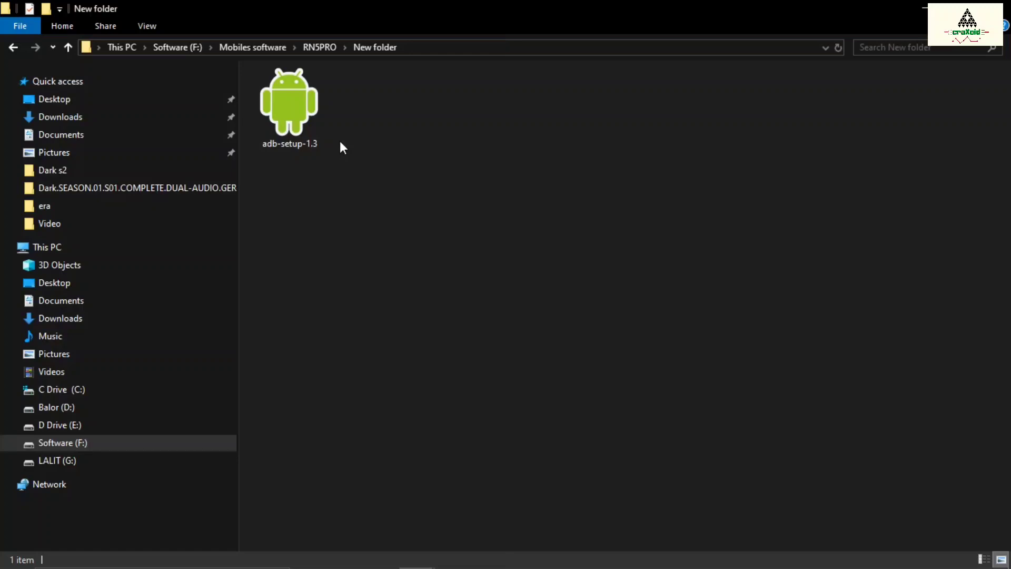
{"action": "double_click", "coordinate": [317, 122]}
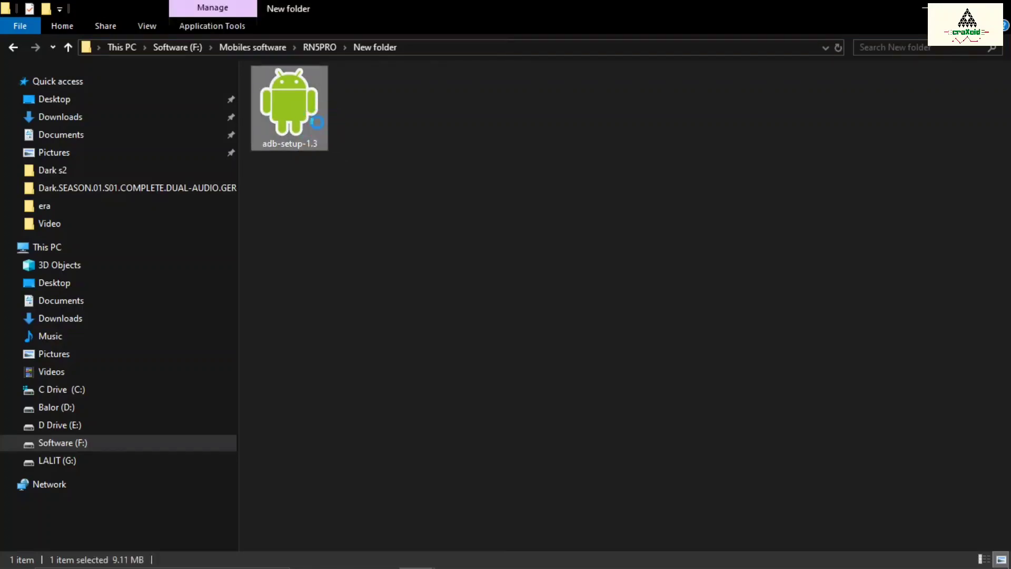
{"action": "right_click", "coordinate": [318, 122]}
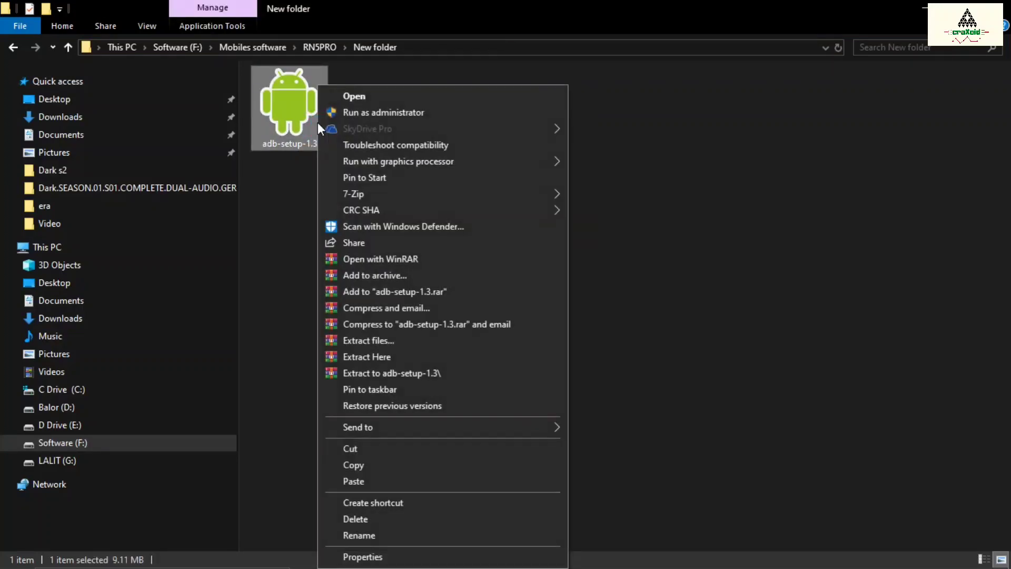
{"action": "left_click", "coordinate": [358, 115]}
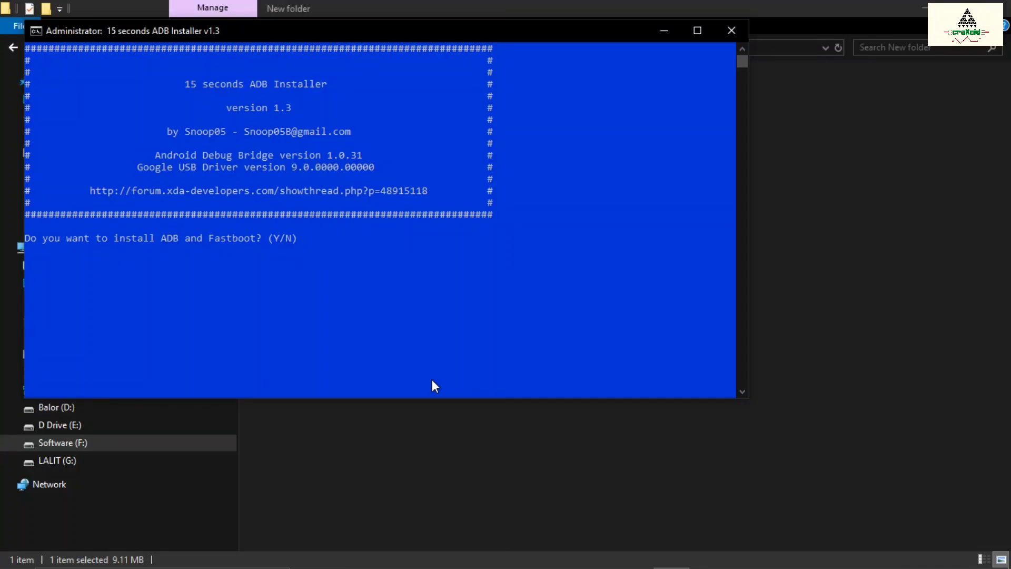
{"action": "type", "text": "Y"}
Accept the prompts to install ADB, Fastboot system-wide and the device drivers, completing the driver wizard.
{"action": "key", "text": "Return"}
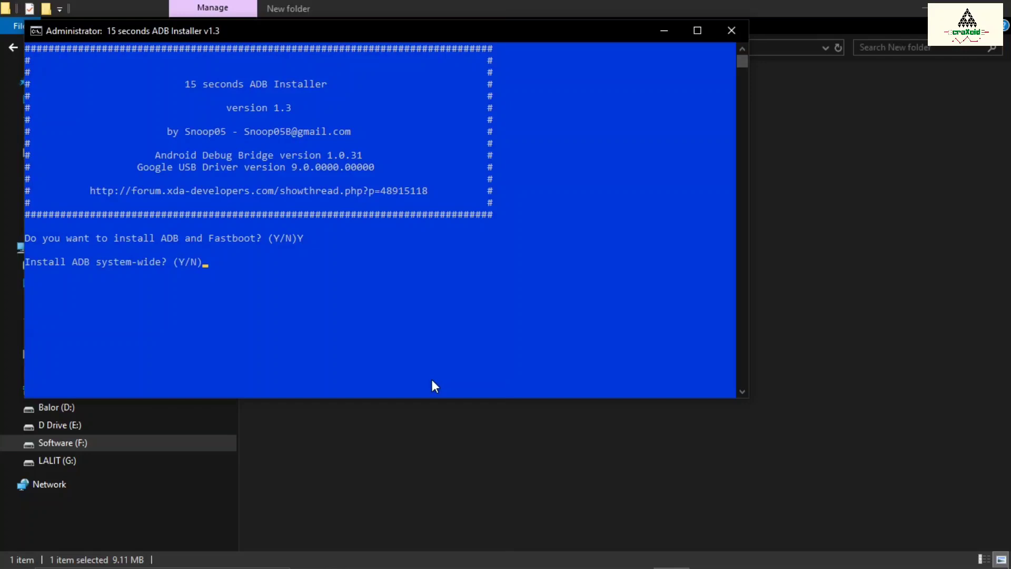
{"action": "type", "text": "Y"}
{"action": "key", "text": "Return"}
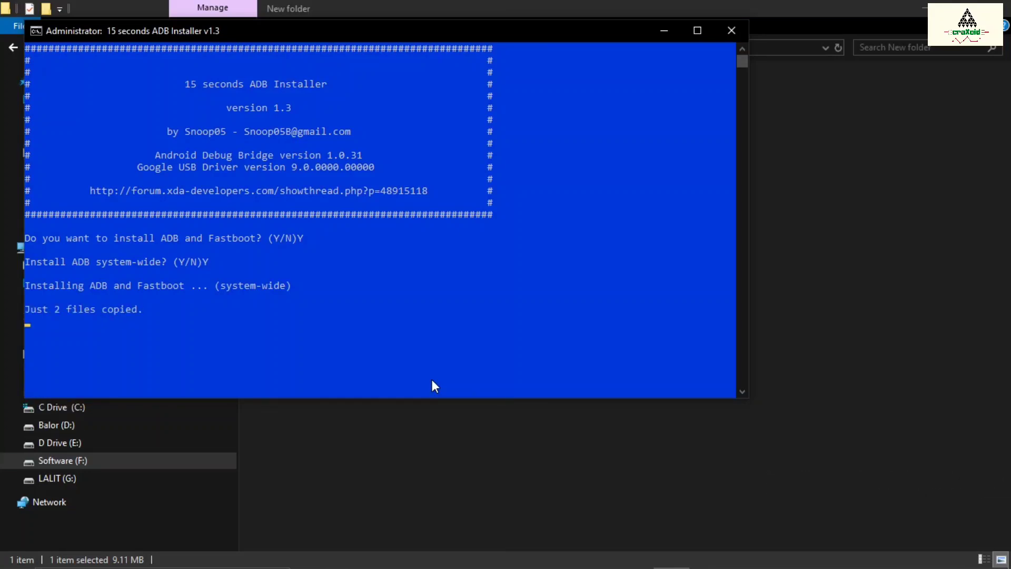
{"action": "type", "text": "Y"}
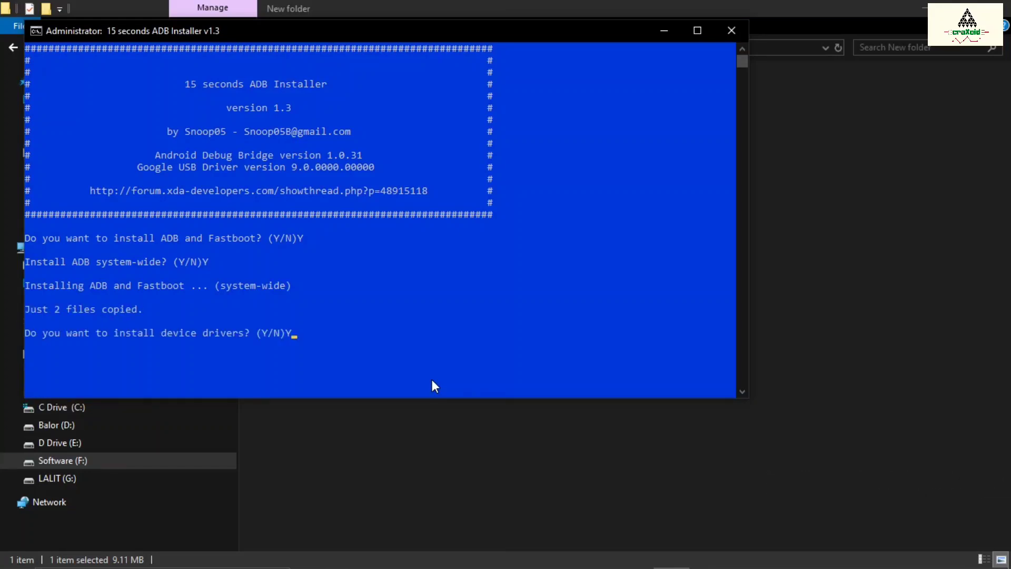
{"action": "key", "text": "BackSpace"}
{"action": "type", "text": "Y"}
{"action": "key", "text": "Return"}
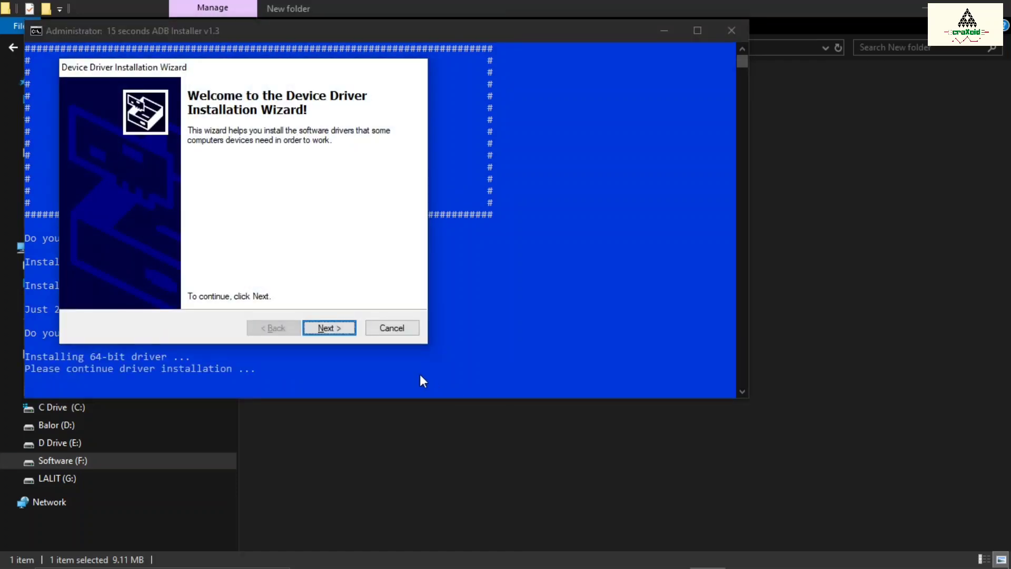
{"action": "left_click", "coordinate": [344, 331]}
{"action": "left_click", "coordinate": [344, 330]}
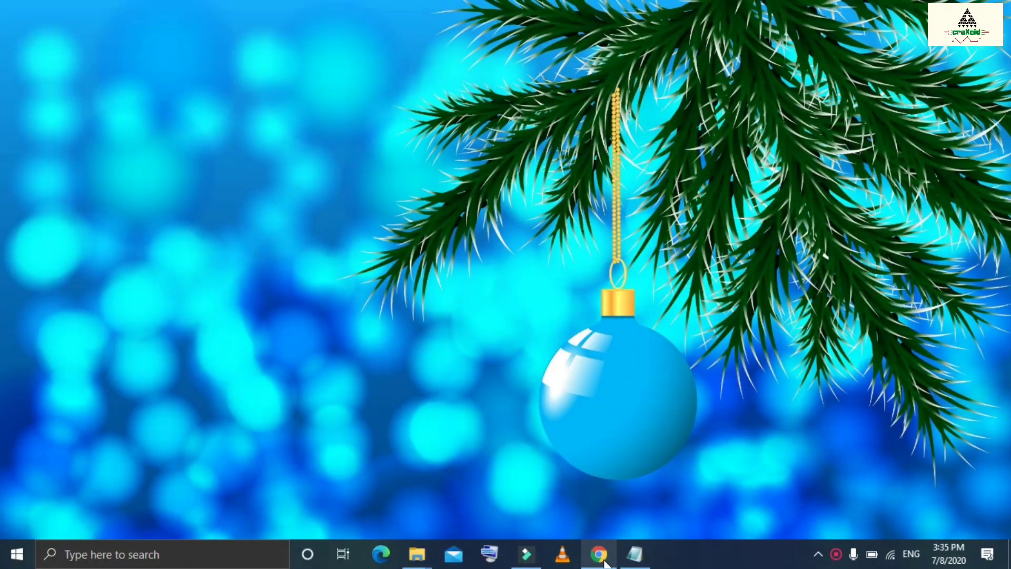
Search for the Mi Unlock tool and download its zip from en.miui.com/unlock.
{"action": "left_click", "coordinate": [598, 553]}
{"action": "type", "text": "ool"}
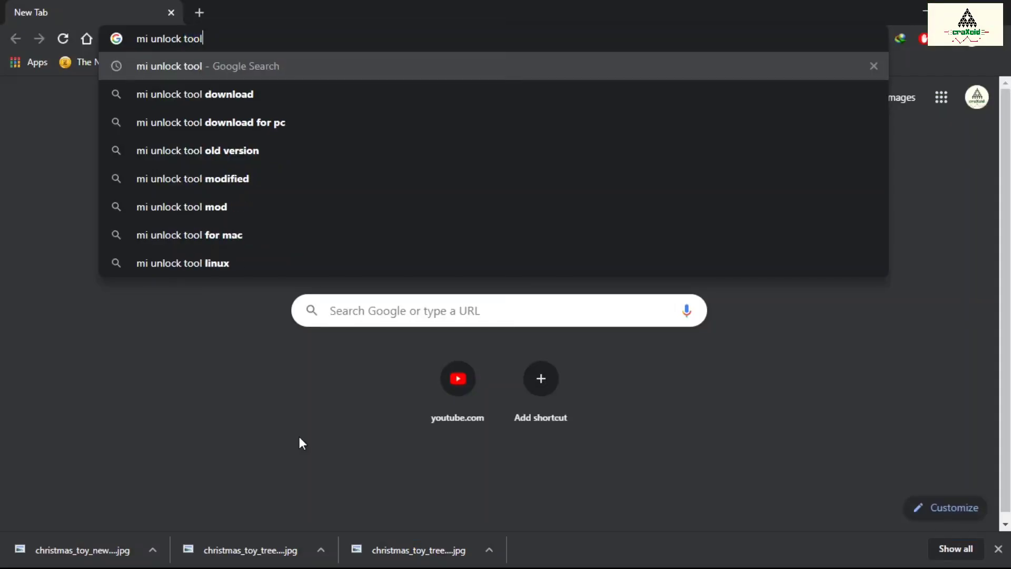
{"action": "key", "text": "Return"}
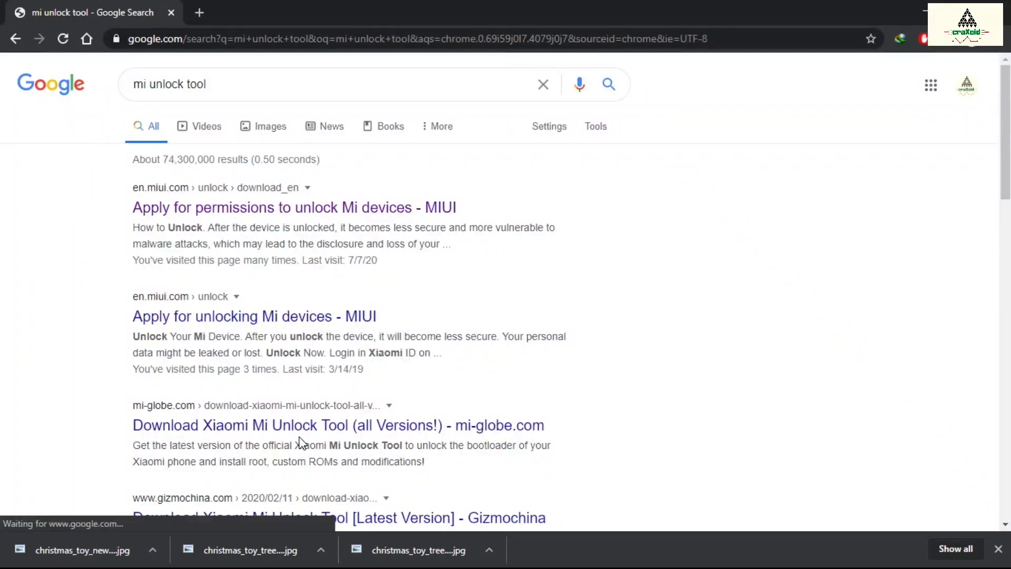
{"action": "left_click", "coordinate": [307, 209]}
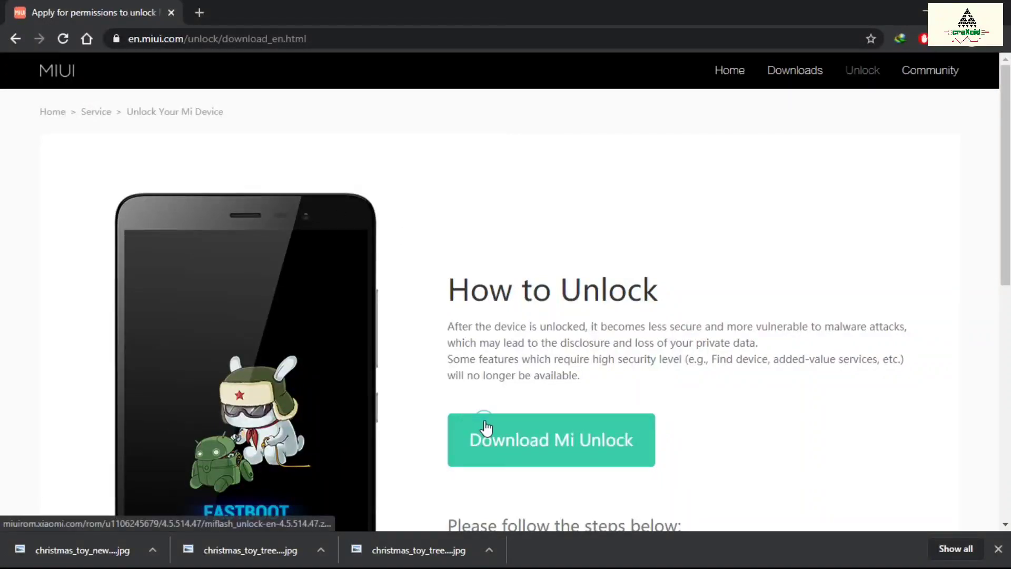
{"action": "left_click", "coordinate": [485, 427]}
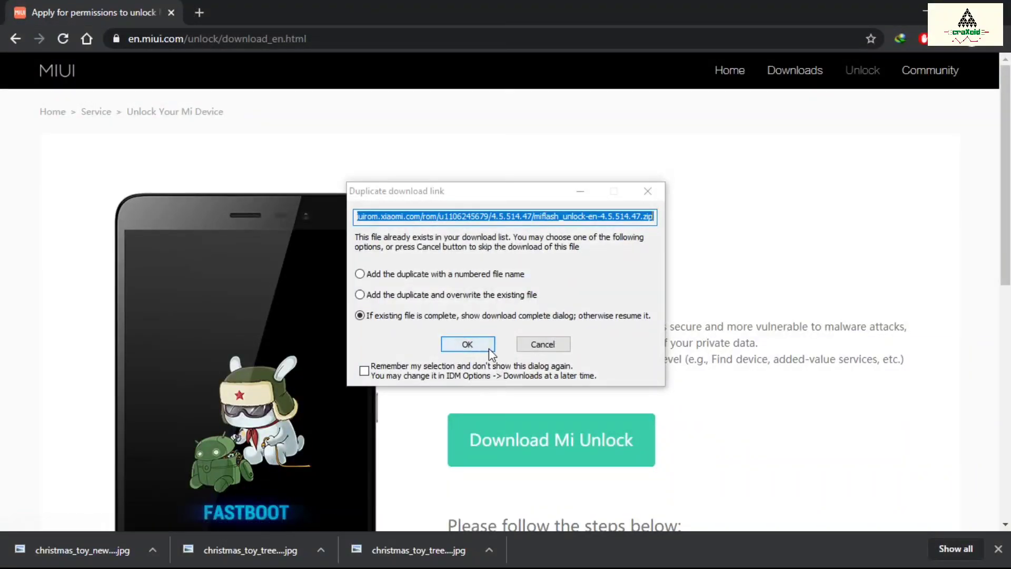
{"action": "left_click", "coordinate": [484, 345]}
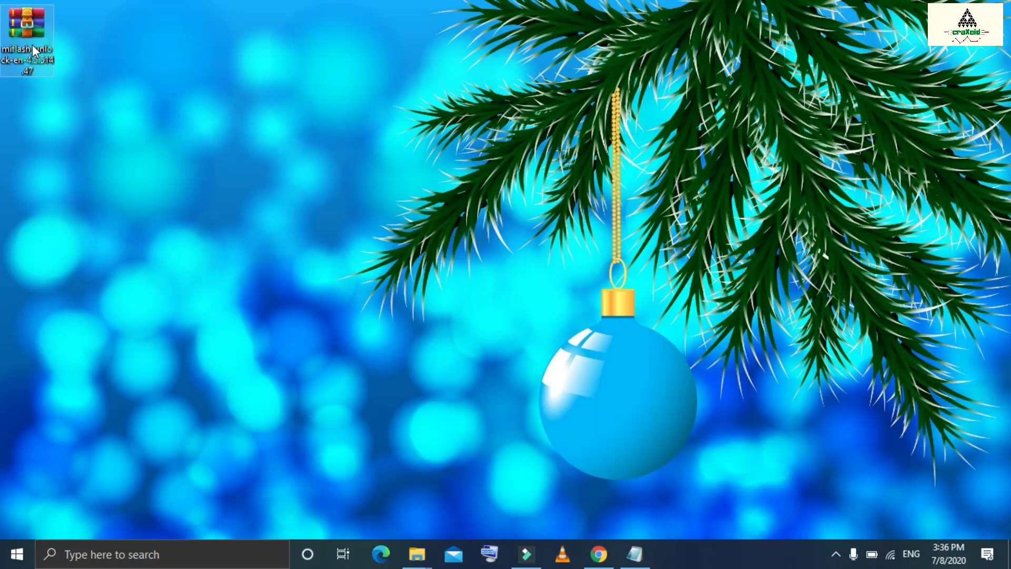
Extract the miflash_unlock zip with WinRAR into the suggested desktop folder.
{"action": "right_click", "coordinate": [32, 45]}
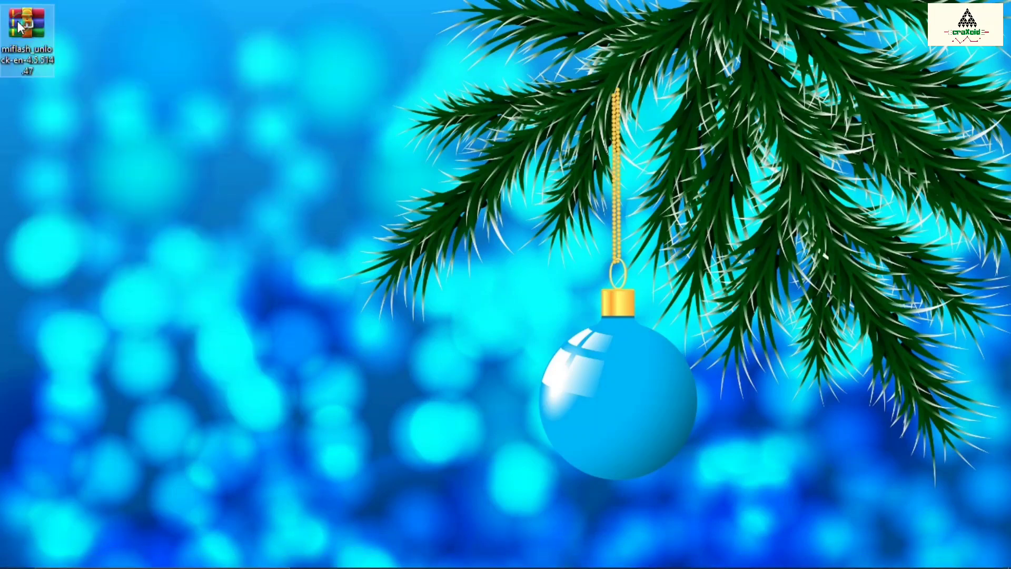
{"action": "right_click", "coordinate": [19, 26]}
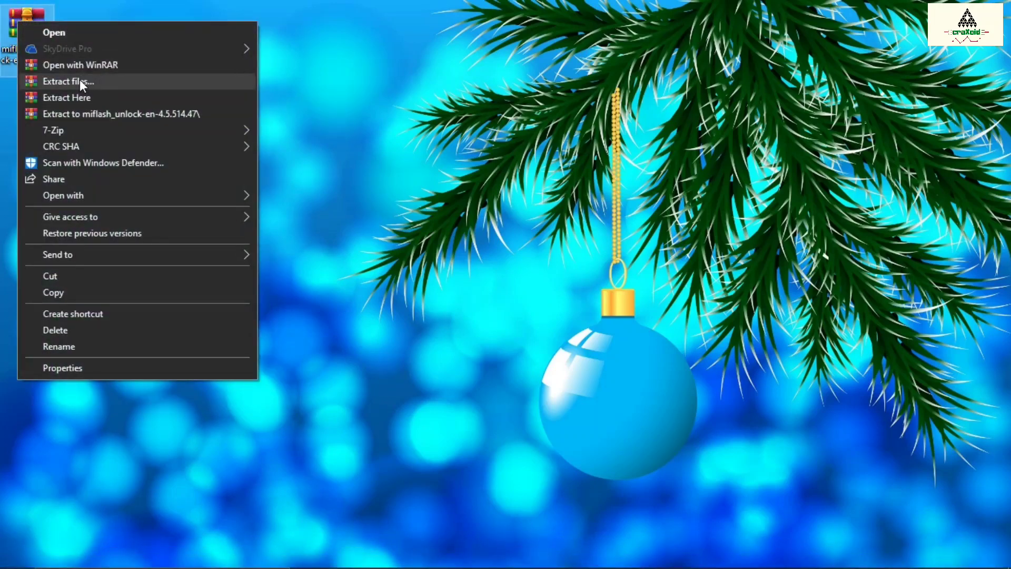
{"action": "left_click", "coordinate": [81, 80]}
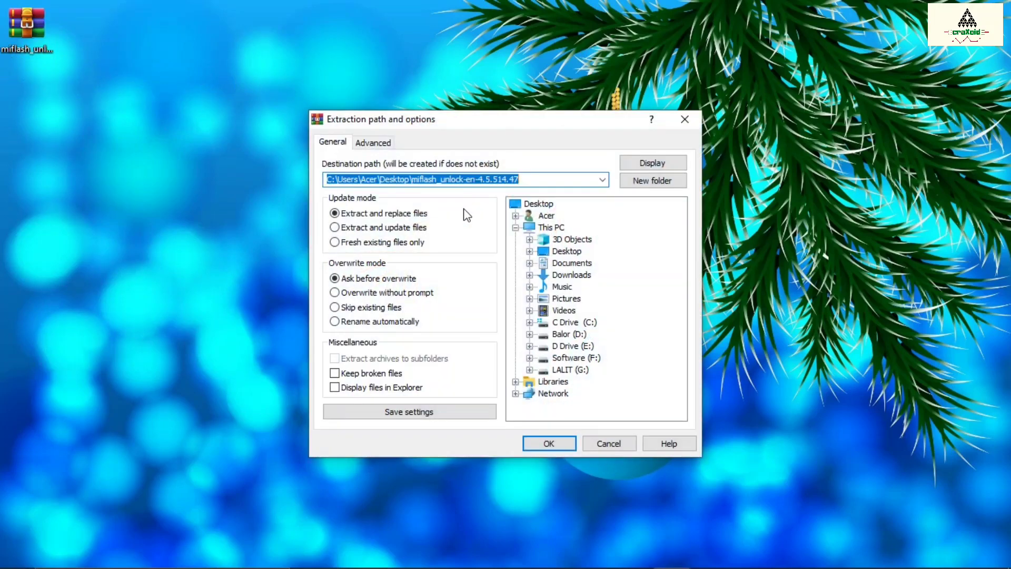
{"action": "left_click", "coordinate": [543, 445]}
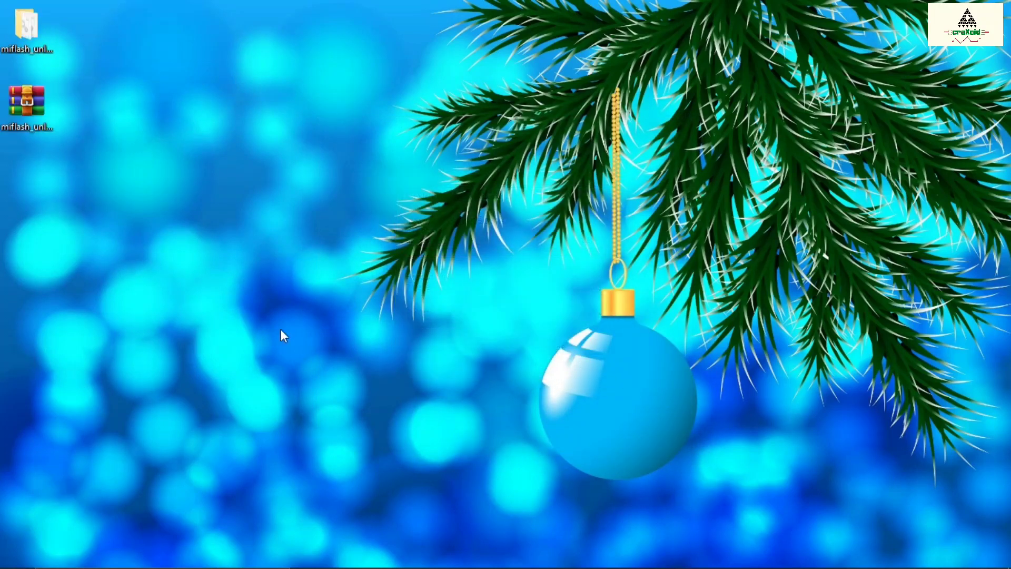
Open the extracted folder and run miflash_unlock as administrator.
{"action": "double_click", "coordinate": [28, 32]}
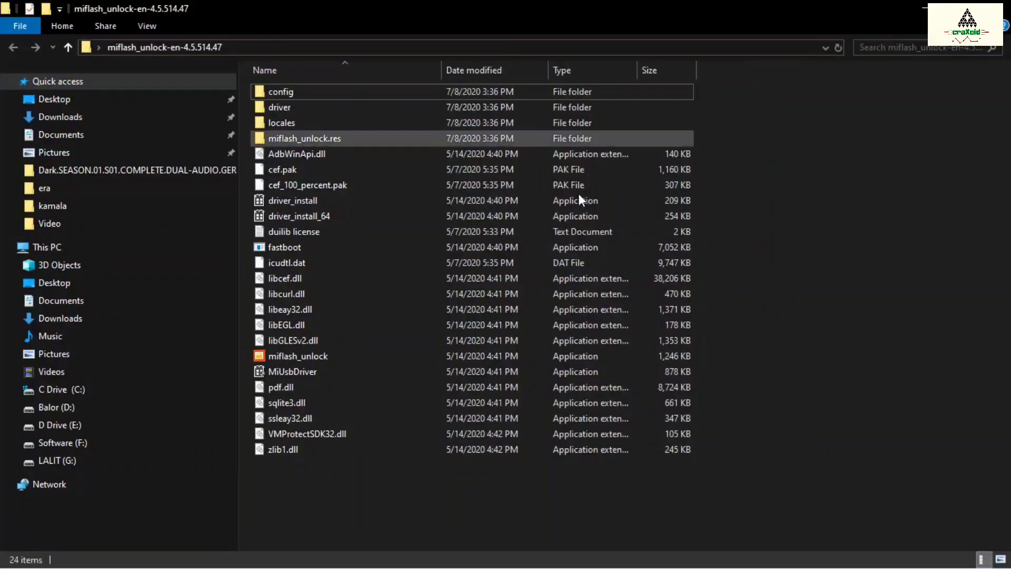
{"action": "left_click", "coordinate": [347, 362]}
{"action": "right_click", "coordinate": [348, 363]}
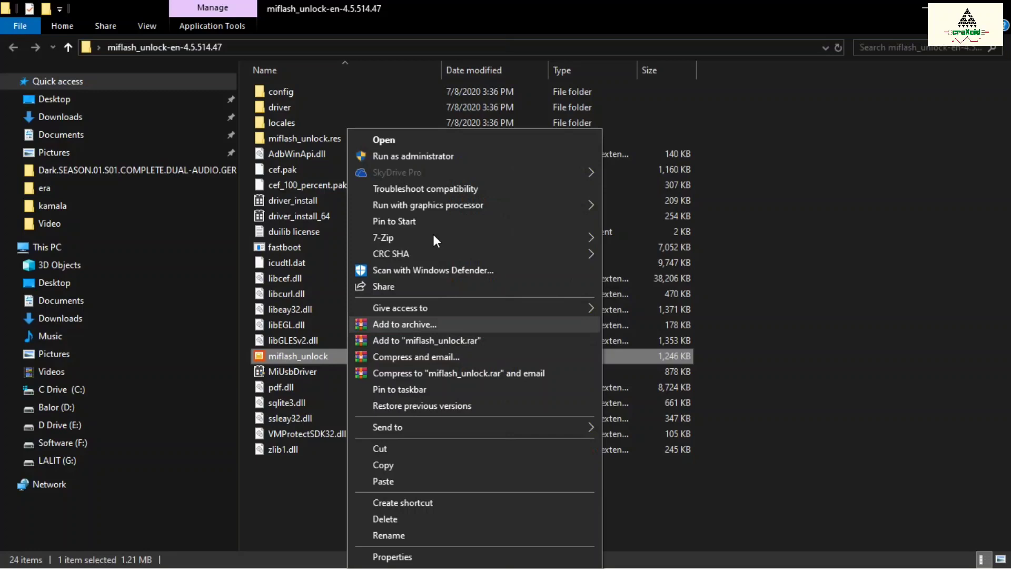
{"action": "left_click", "coordinate": [454, 158]}
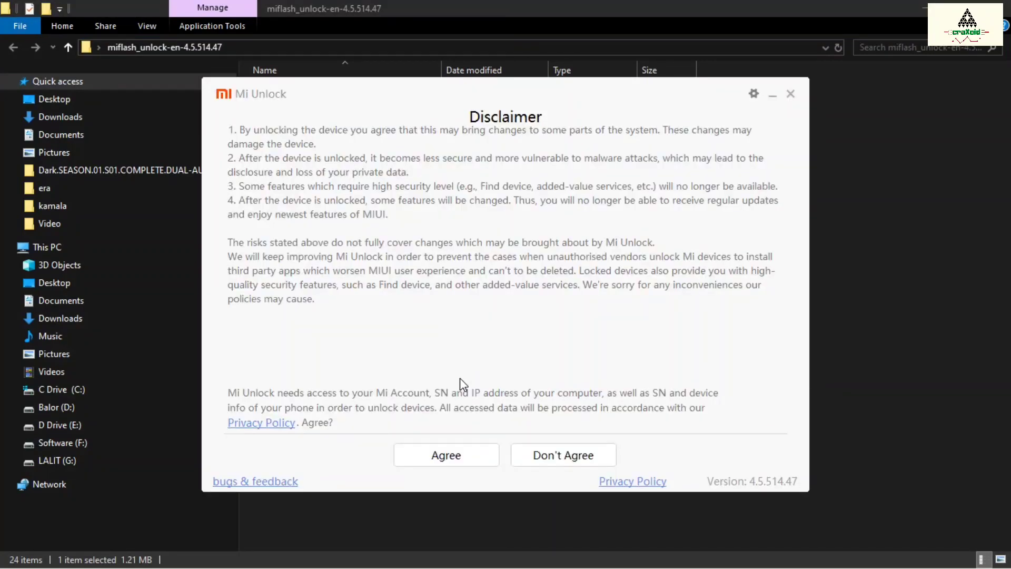
Agree to the Mi Unlock disclaimer and sign in to the Mi Account.
{"action": "left_click", "coordinate": [437, 456]}
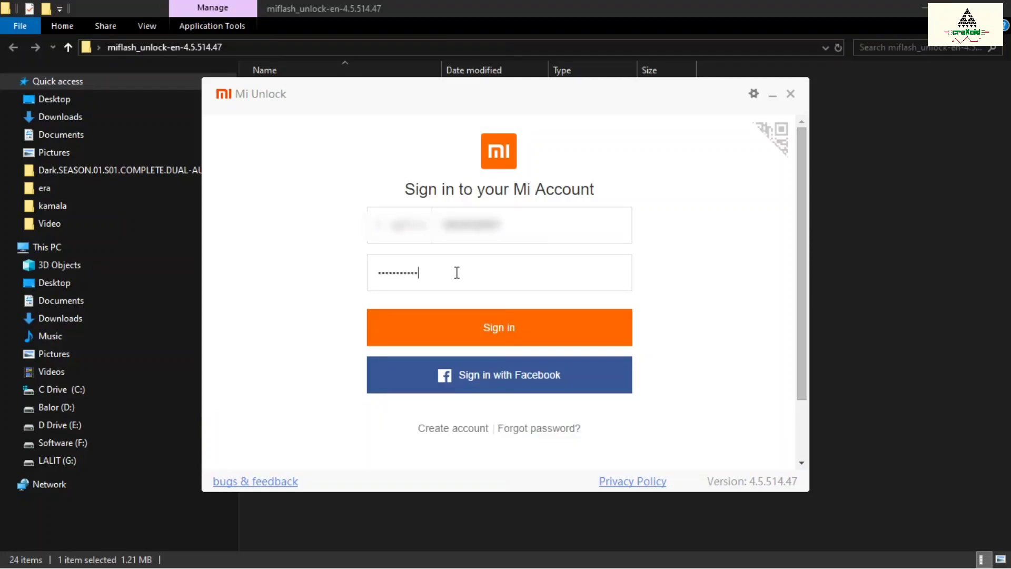
{"action": "key", "text": "Return"}
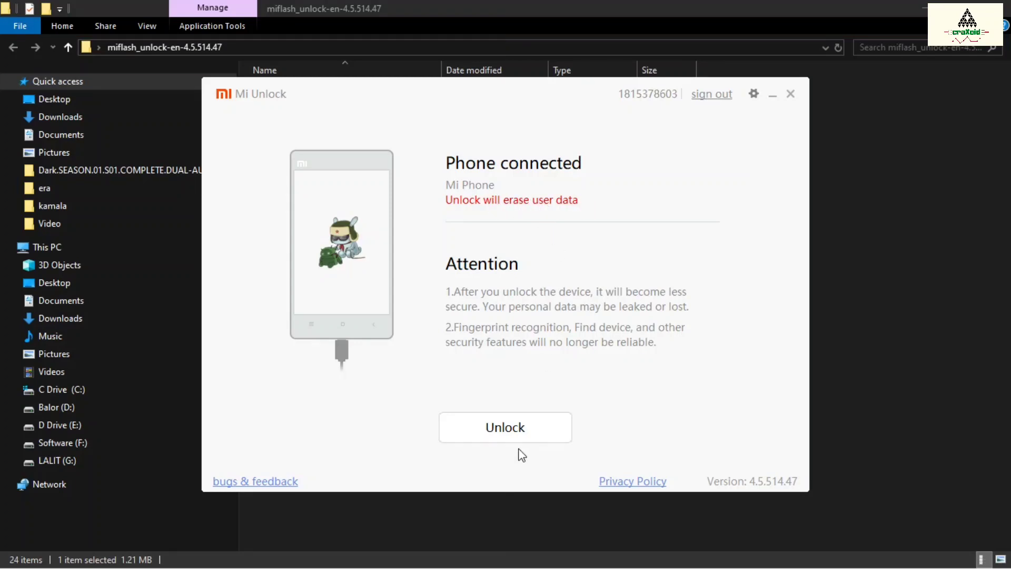
Start unlocking the phone, confirming both the data-erase and malware warnings.
{"action": "left_click", "coordinate": [508, 425]}
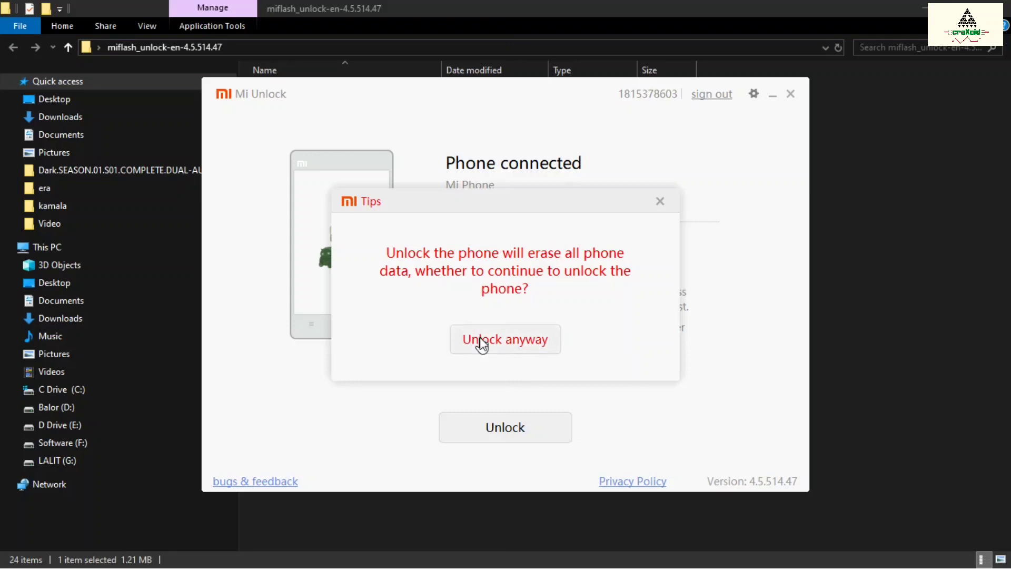
{"action": "left_click", "coordinate": [479, 340]}
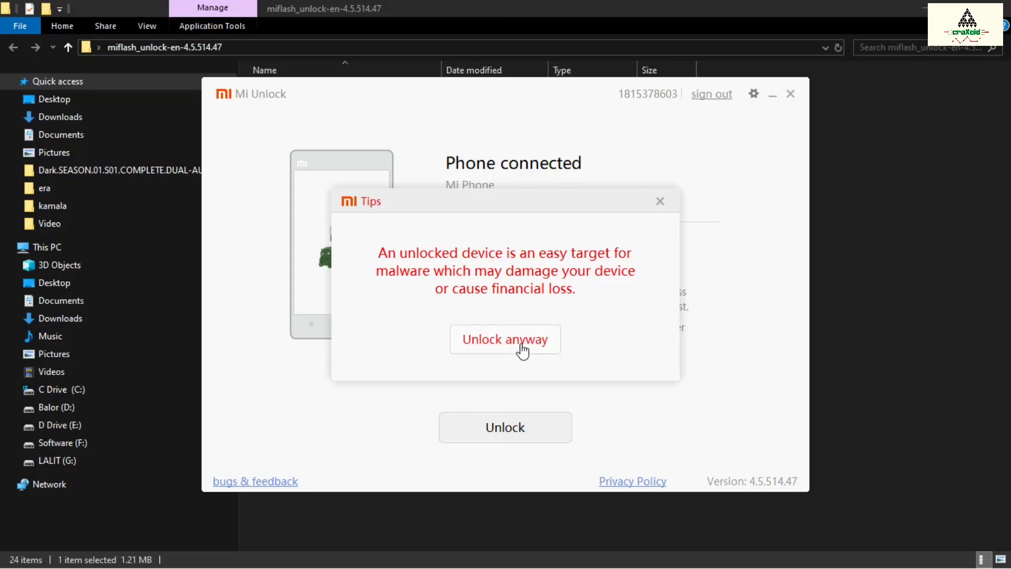
{"action": "left_click", "coordinate": [523, 348]}
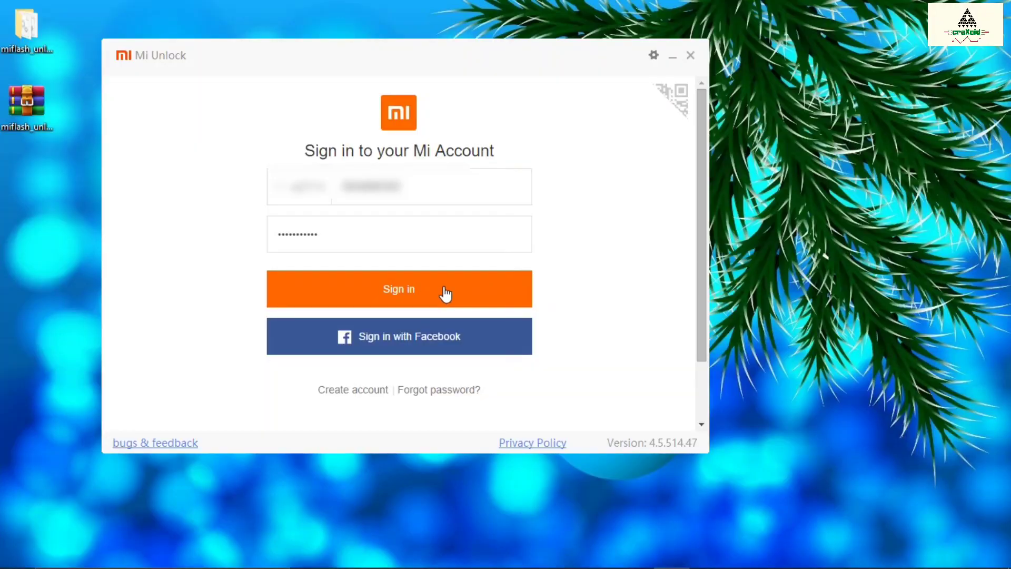
Sign in again, start unlocking, and confirm both Tips warnings to complete the unlock.
{"action": "left_click", "coordinate": [444, 292]}
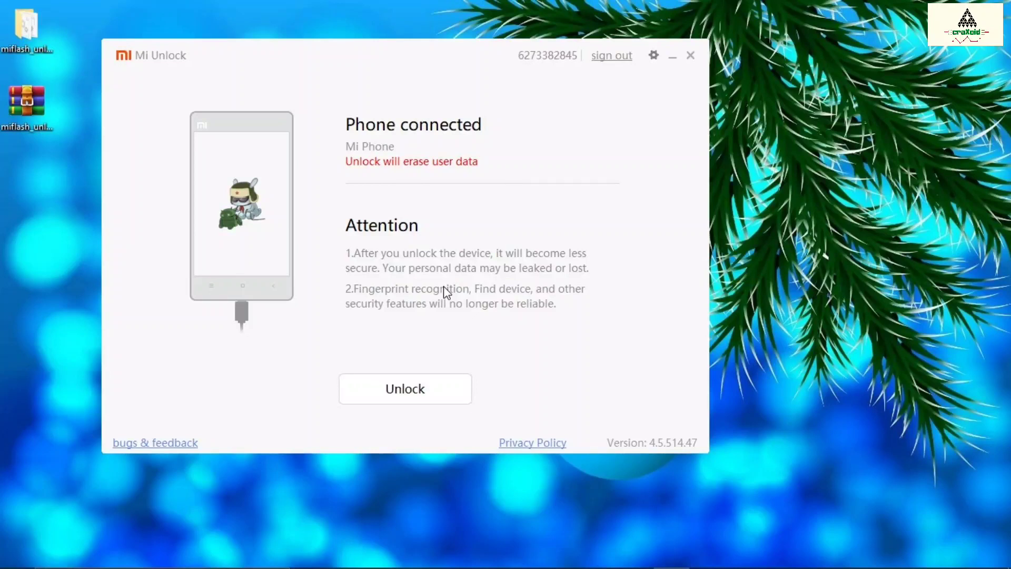
{"action": "left_click", "coordinate": [406, 390]}
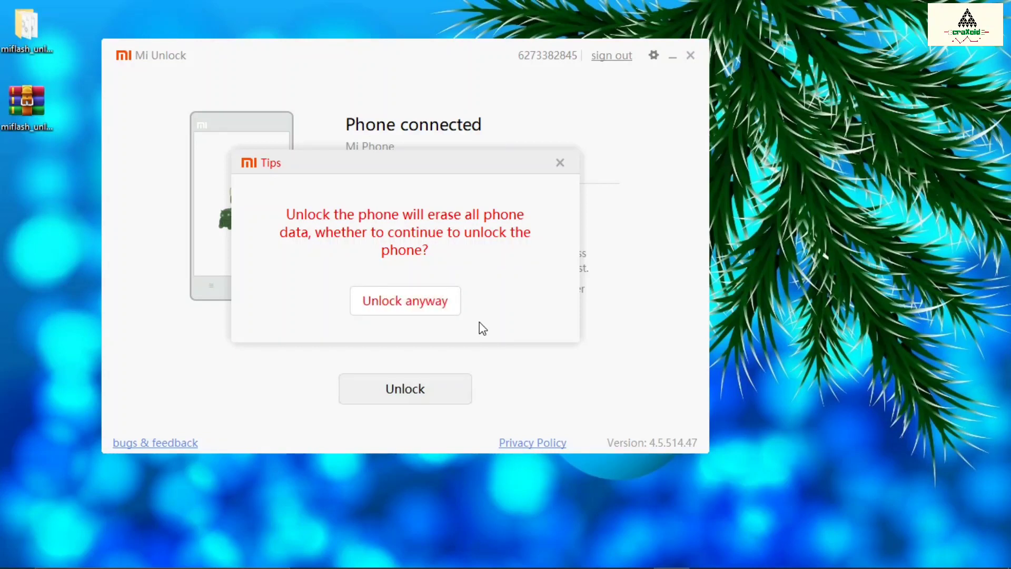
{"action": "left_click", "coordinate": [434, 306]}
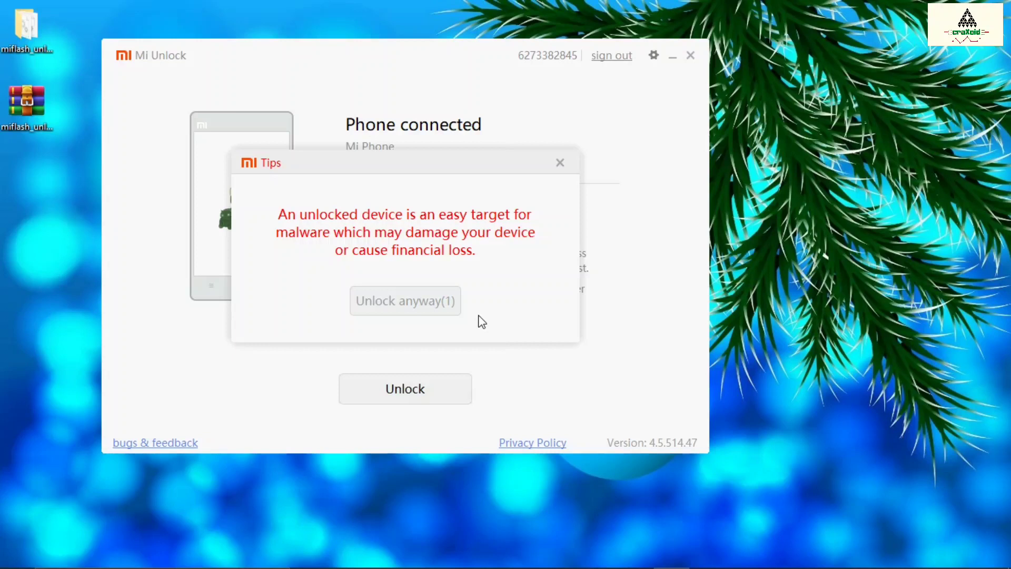
{"action": "left_click", "coordinate": [434, 301]}
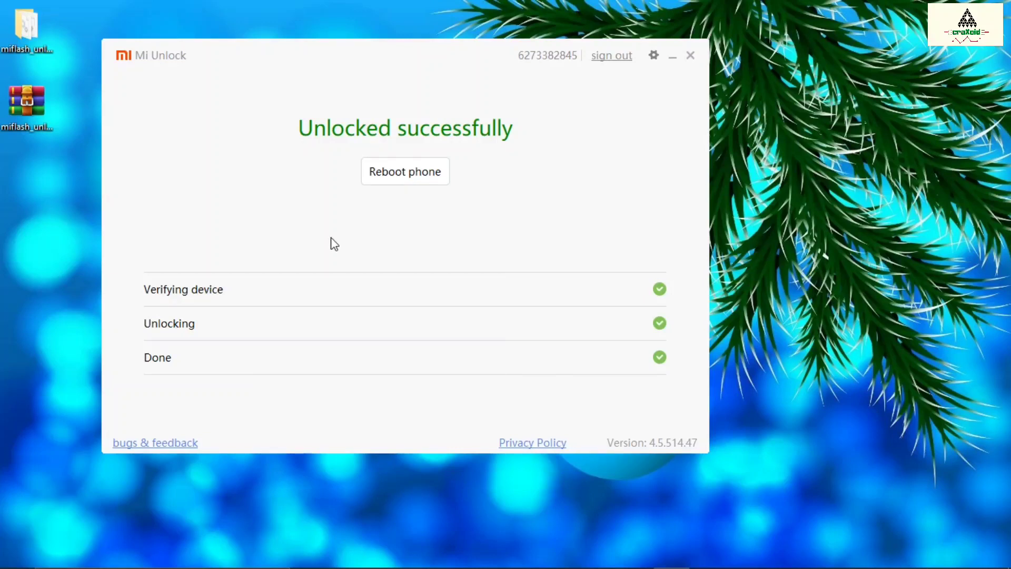
Sign out of the Mi Account in Mi Unlock, clearing the unlock success screen.
{"action": "left_click", "coordinate": [612, 57]}
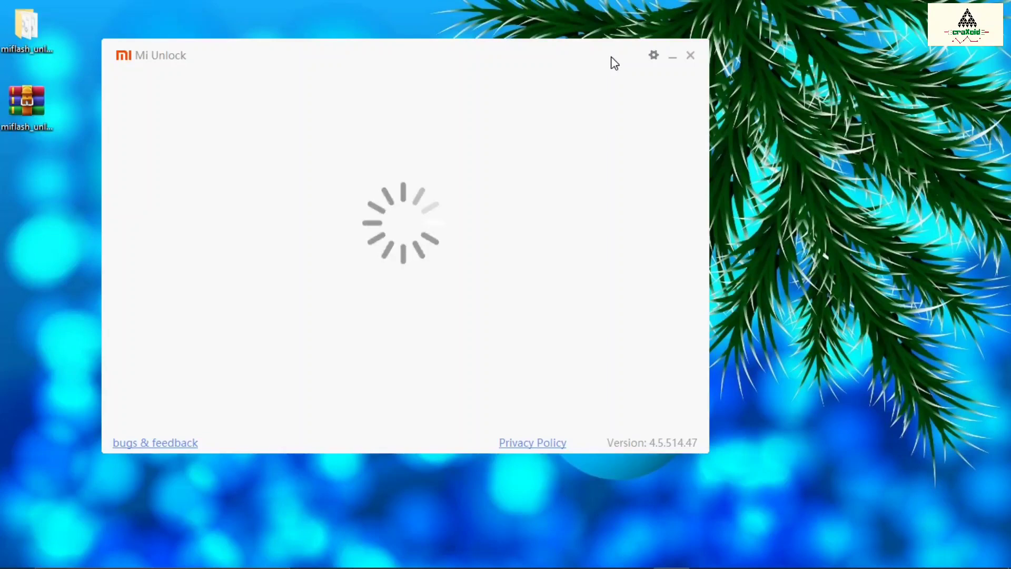